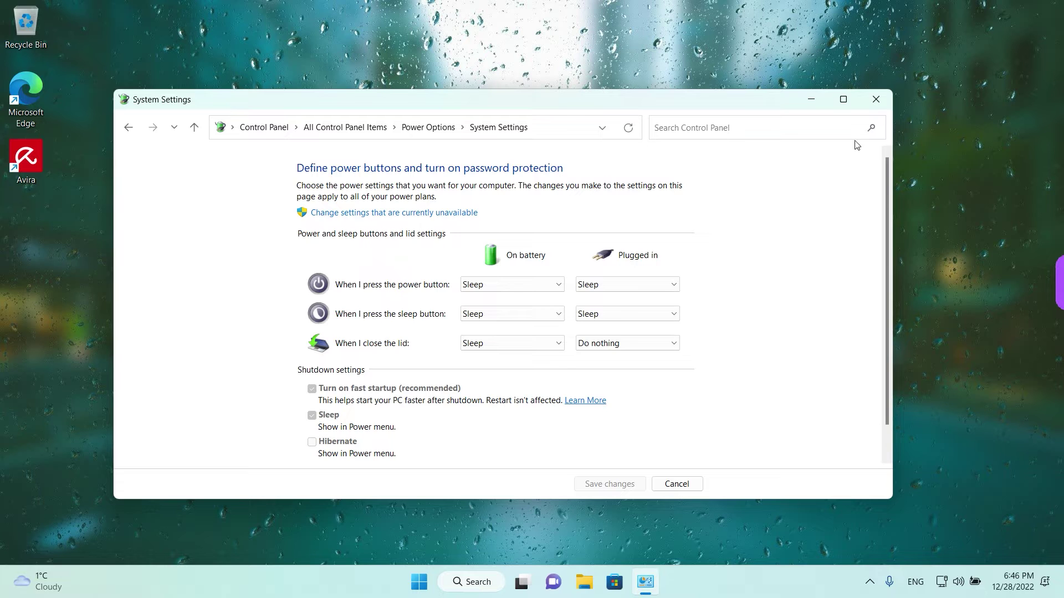
Step: Close the power-button System Settings window to return to the desktop
{"action": "left_click", "coordinate": [875, 99]}
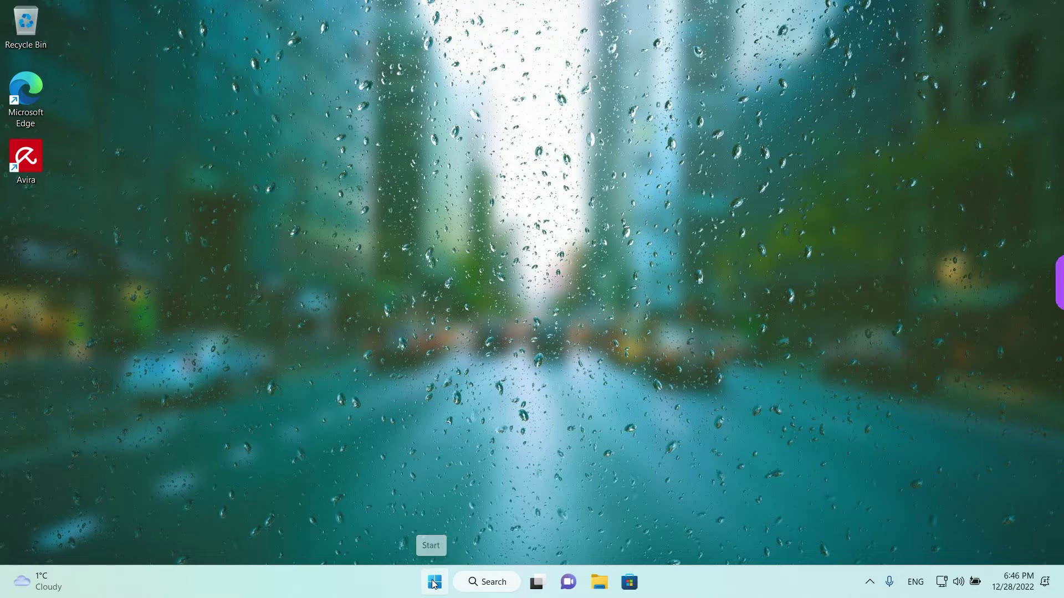
Step: Search the Start menu for 'Contol' and open Control Panel from the results
{"action": "left_click", "coordinate": [434, 583]}
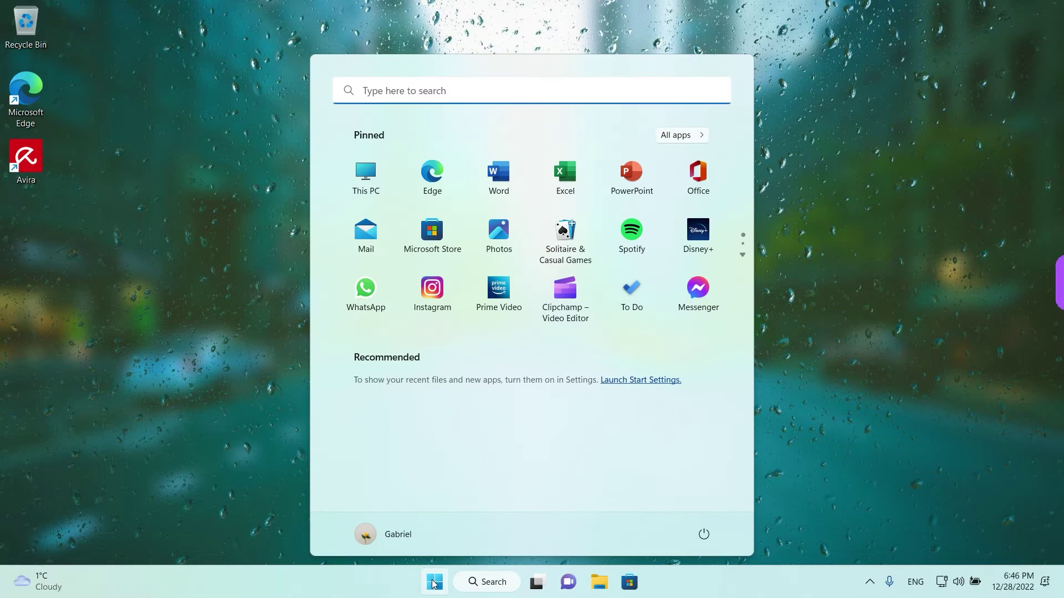
{"action": "left_click", "coordinate": [410, 93]}
{"action": "type", "text": "Con"}
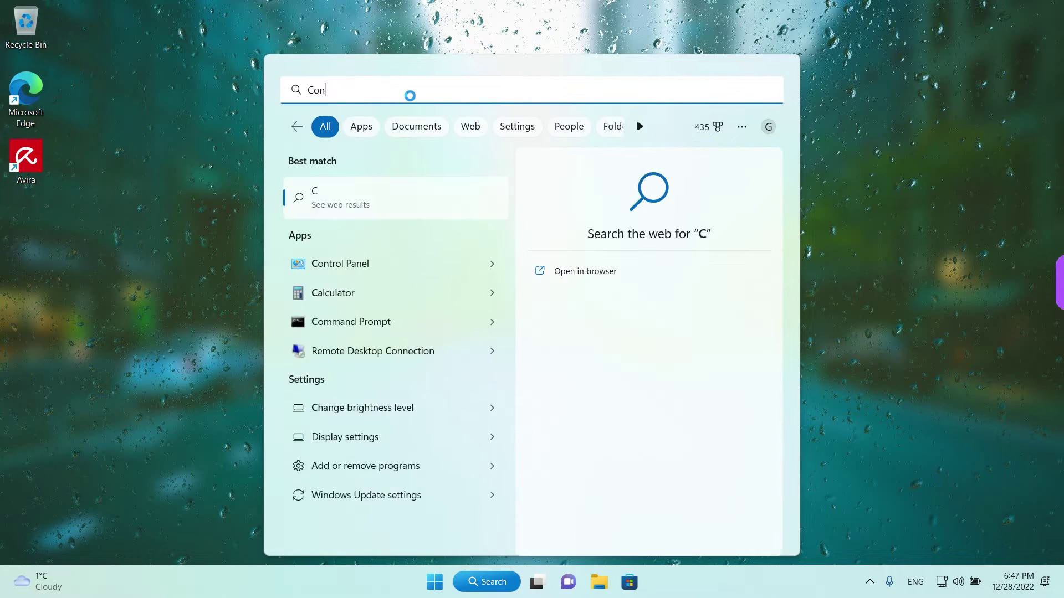
{"action": "type", "text": "tol"}
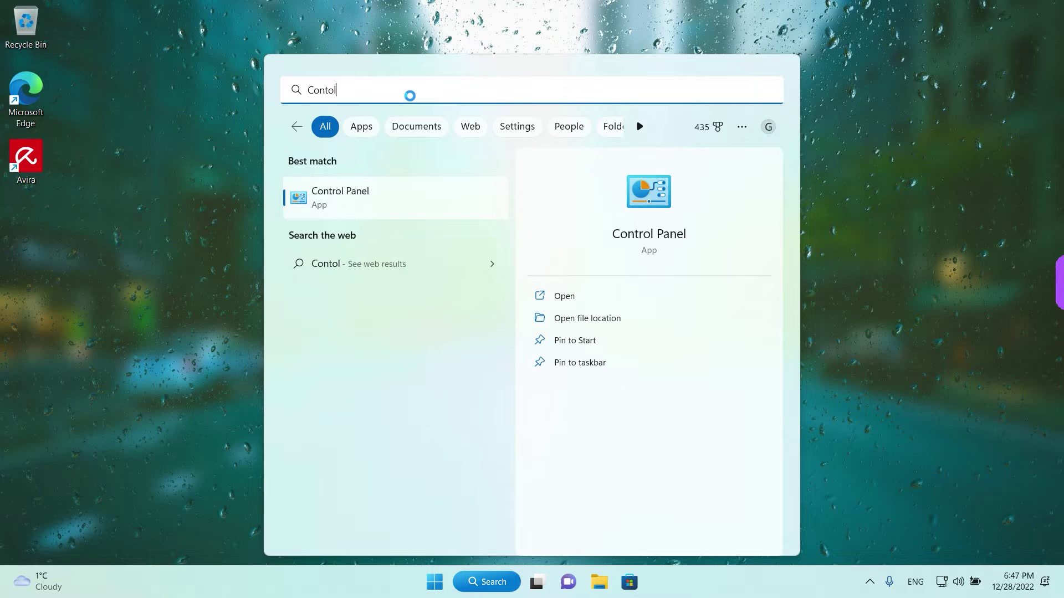
{"action": "left_click", "coordinate": [371, 205]}
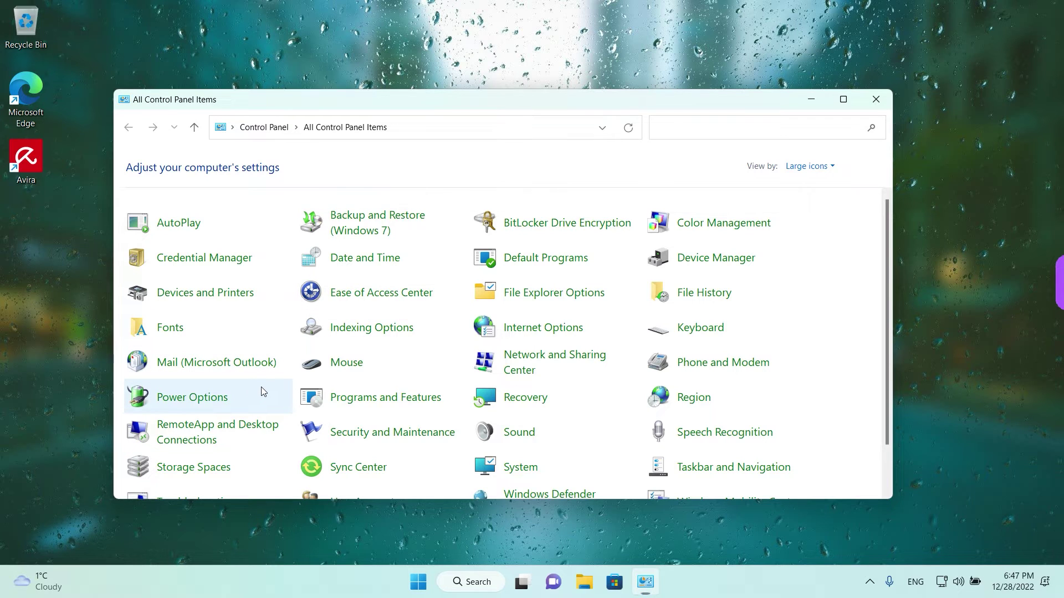
Step: Switch Control Panel's View by setting to Category
{"action": "left_click", "coordinate": [222, 375]}
{"action": "mouse_move", "coordinate": [222, 375]}
{"action": "left_mouse_down"}
{"action": "mouse_move", "coordinate": [119, 381]}
{"action": "mouse_move", "coordinate": [252, 435]}
{"action": "mouse_move", "coordinate": [250, 370]}
{"action": "left_mouse_up"}
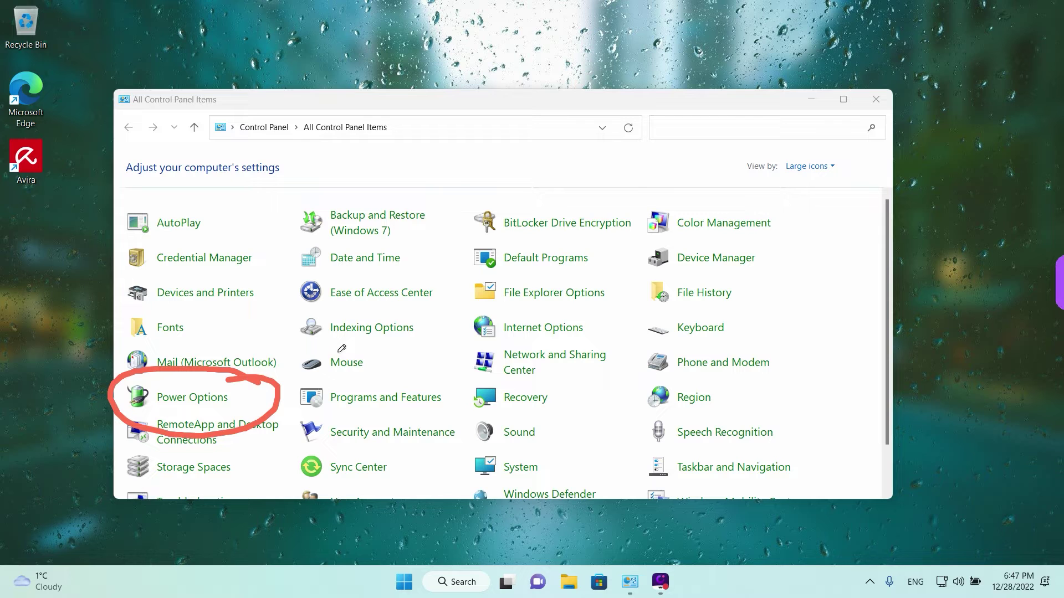
{"action": "key", "text": "Escape"}
{"action": "left_click", "coordinate": [808, 166]}
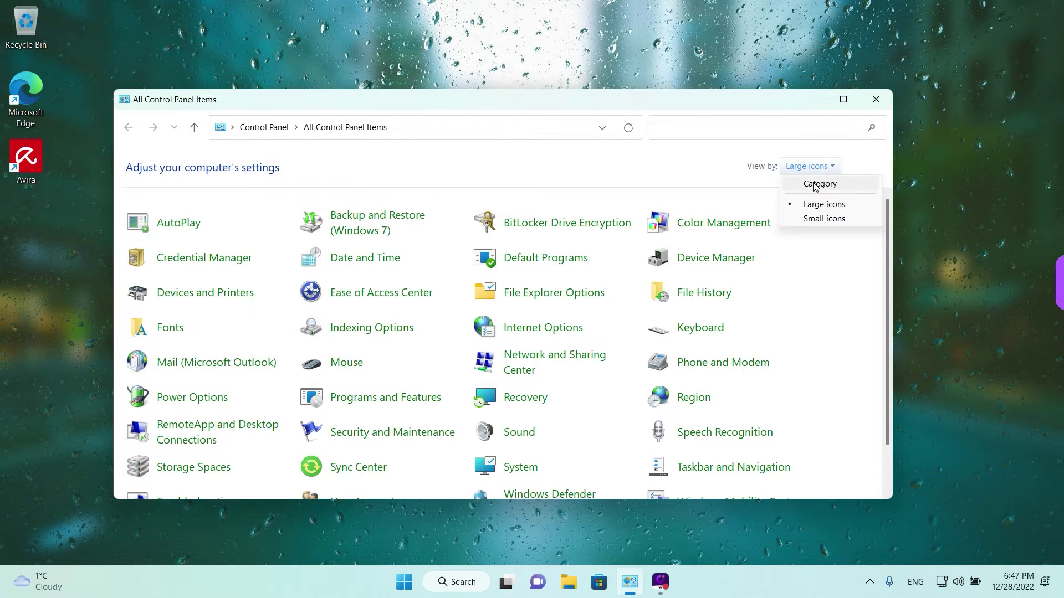
{"action": "left_click", "coordinate": [815, 186]}
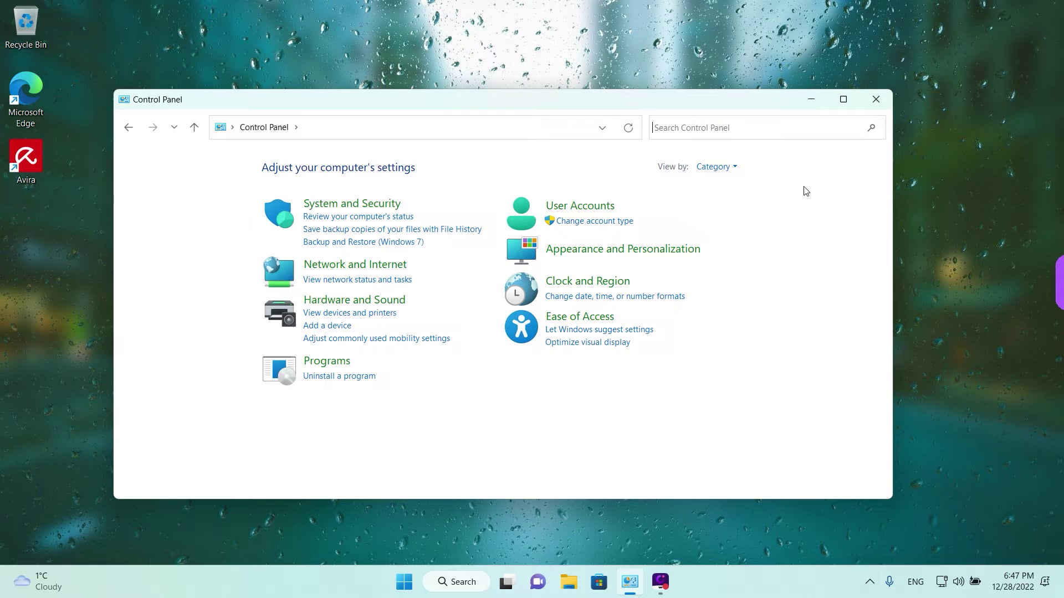
Step: Go through Hardware and Sound and Power Options to 'Choose what closing the lid does'
{"action": "left_click", "coordinate": [376, 304]}
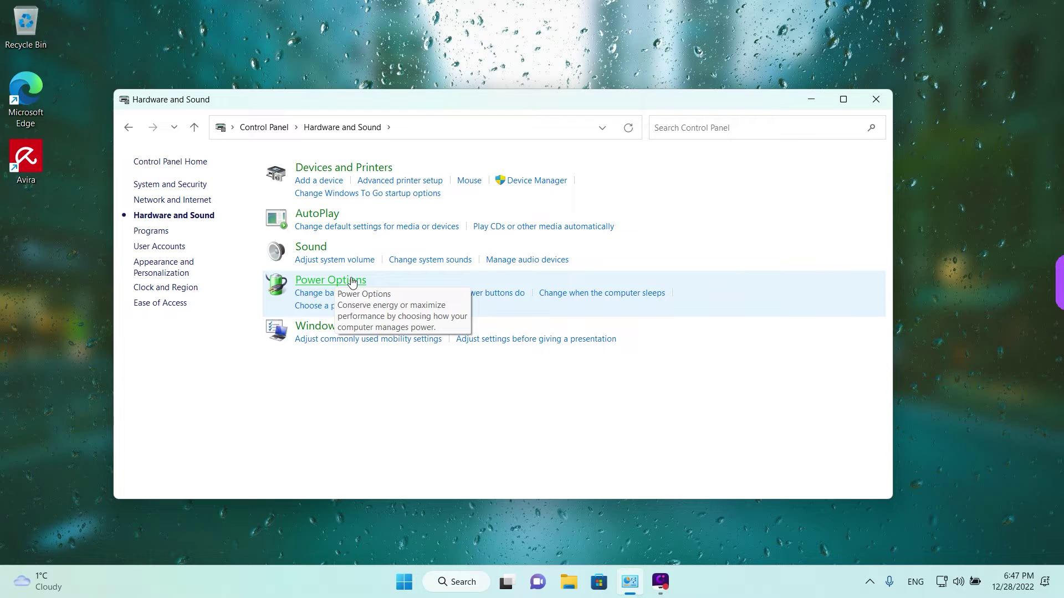
{"action": "left_click", "coordinate": [352, 282]}
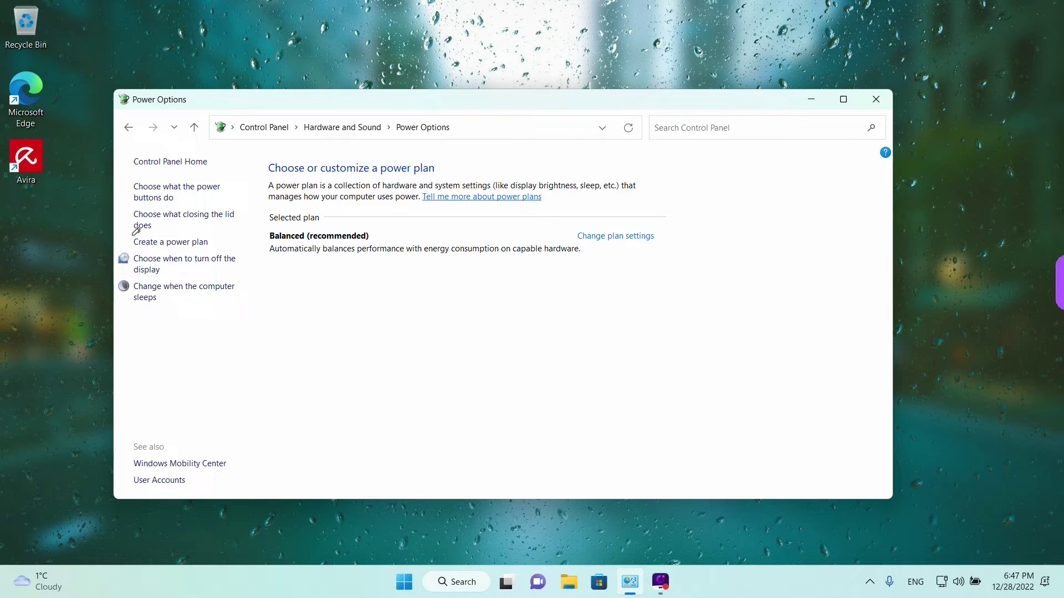
{"action": "left_click_drag", "start_coordinate": [130, 235], "coordinate": [232, 233]}
{"action": "key", "text": "Escape"}
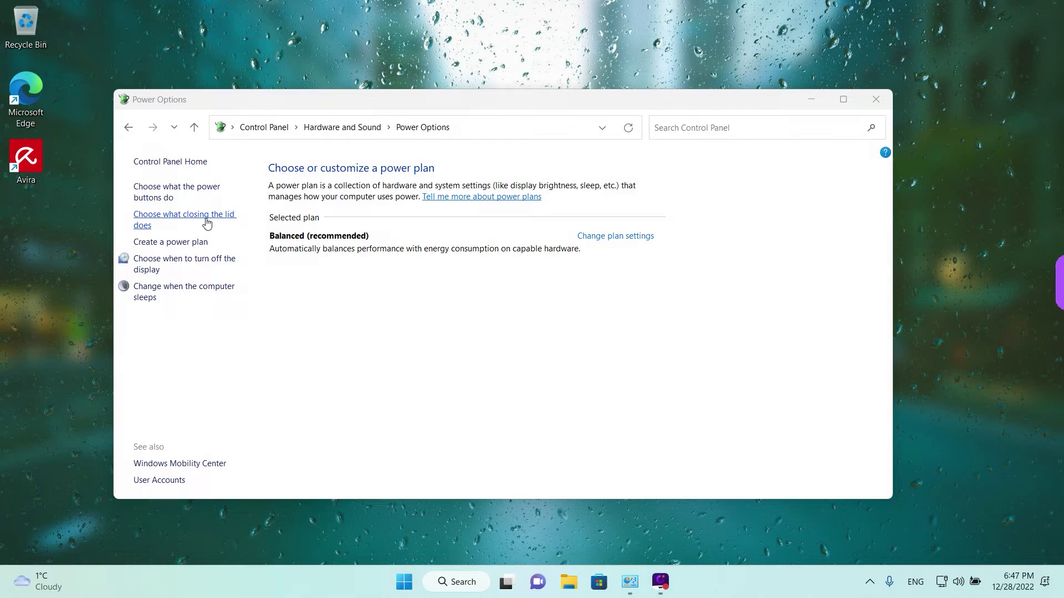
{"action": "left_click", "coordinate": [206, 222]}
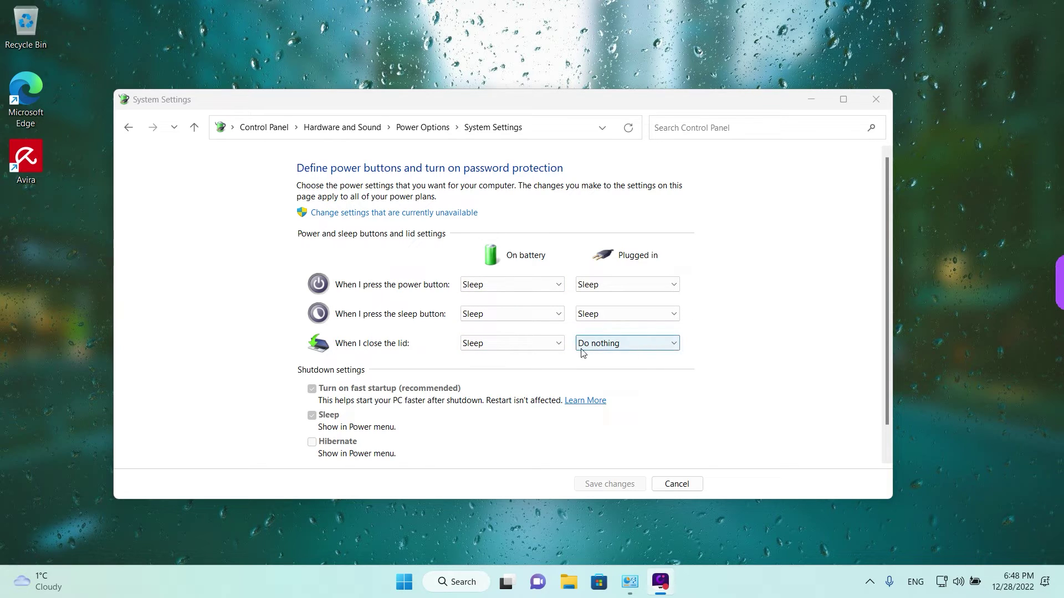
Step: Set the on-battery lid-close action to Do nothing and keep Do nothing for plugged in
{"action": "left_click", "coordinate": [524, 348]}
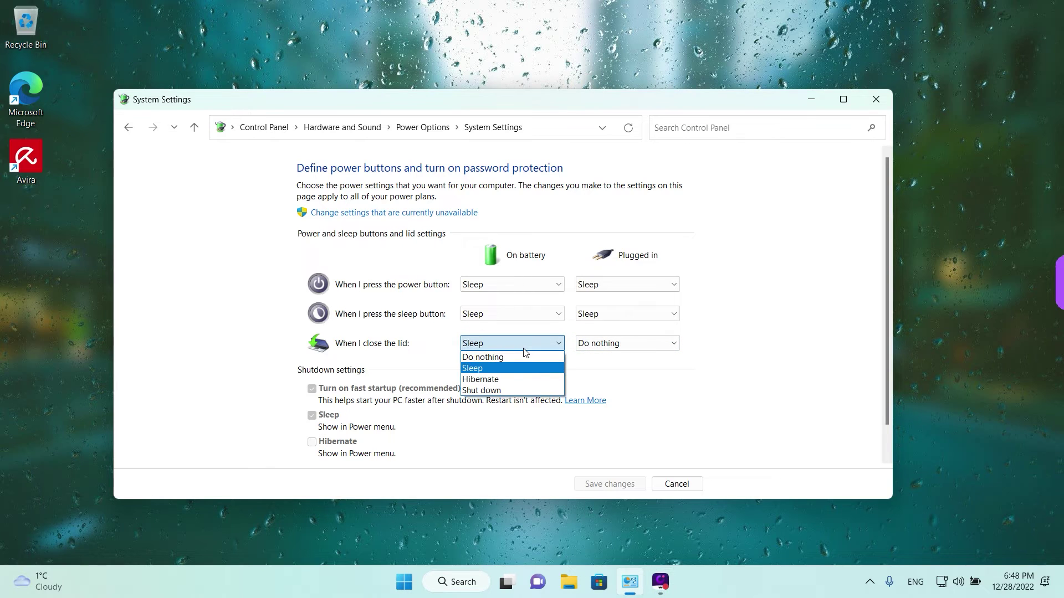
{"action": "left_click", "coordinate": [512, 359]}
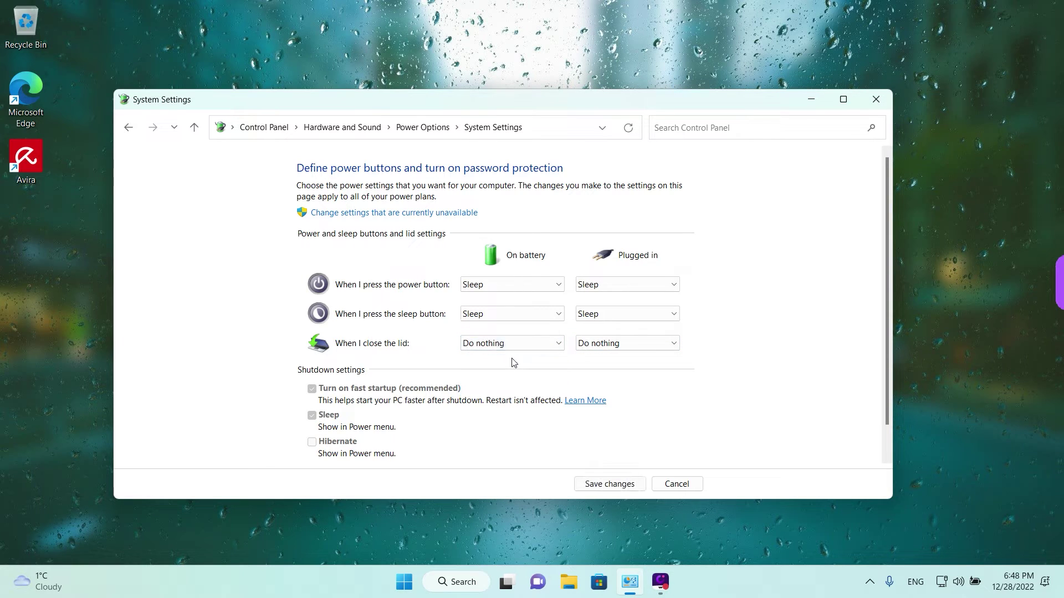
{"action": "left_click", "coordinate": [551, 349]}
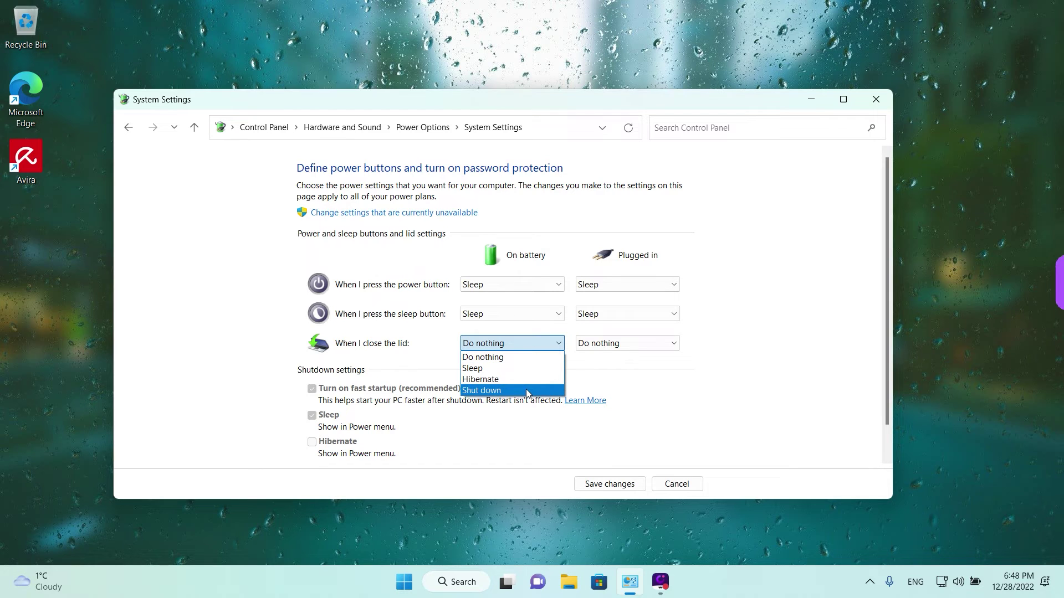
{"action": "left_click", "coordinate": [530, 345]}
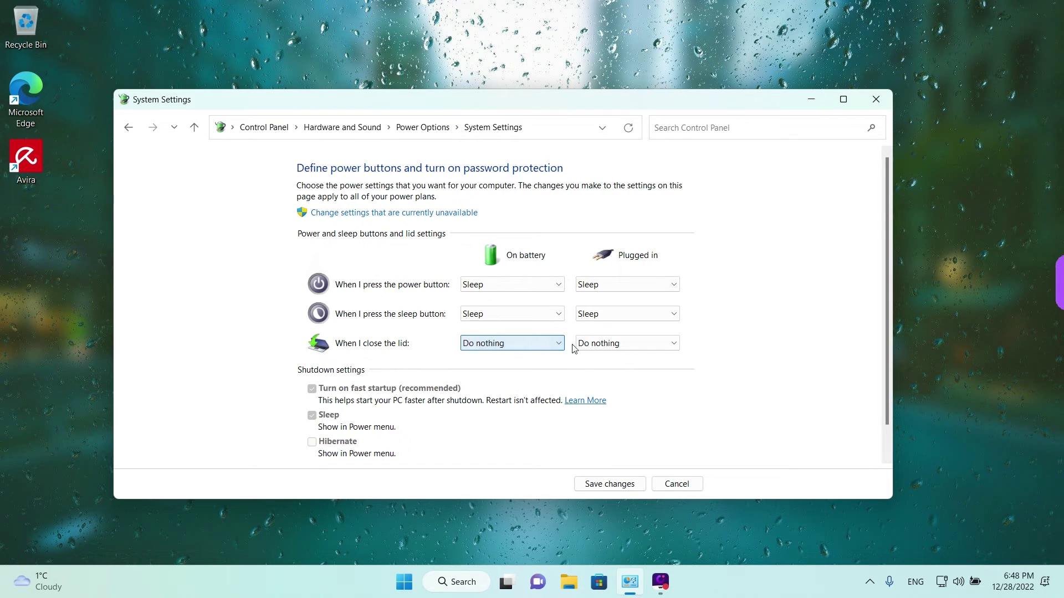
{"action": "left_click", "coordinate": [673, 344]}
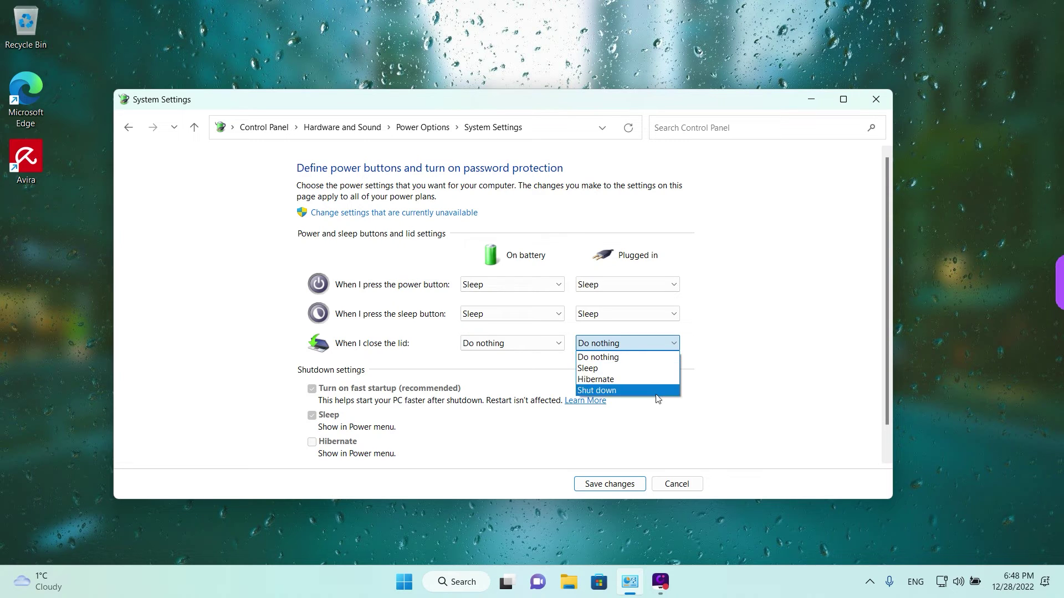
{"action": "left_click", "coordinate": [704, 355]}
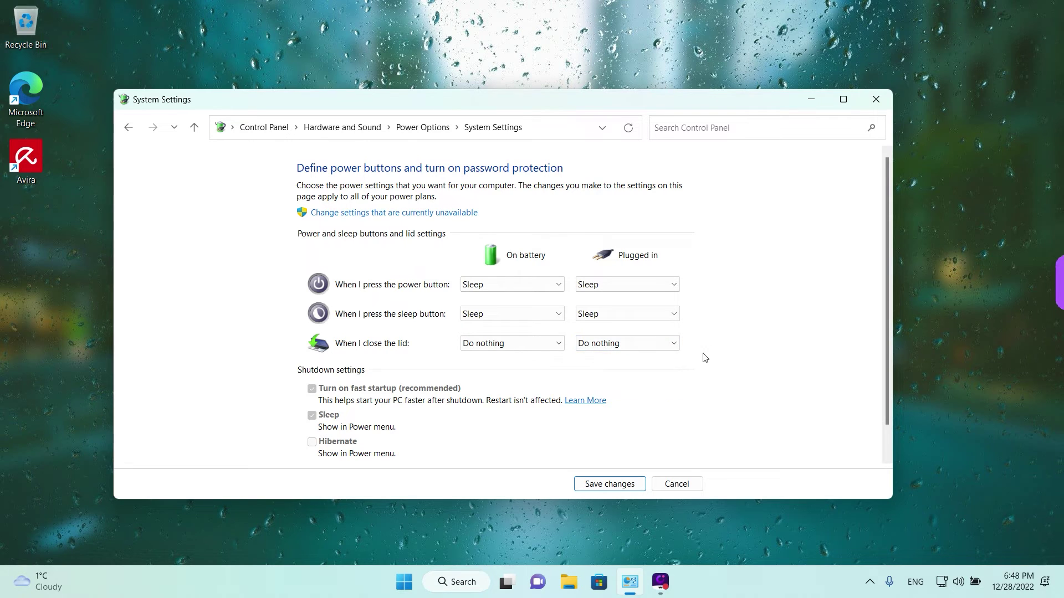
Step: Cancel the lid changes, close Power Options, and reopen it by running powercfg.cpl
{"action": "left_click", "coordinate": [677, 484]}
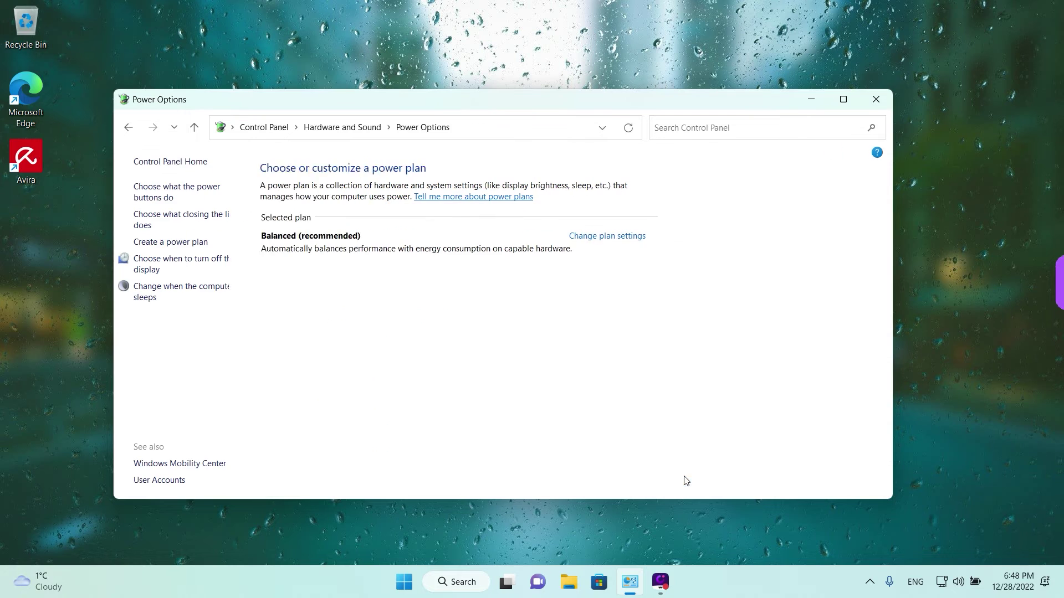
{"action": "left_click", "coordinate": [875, 98]}
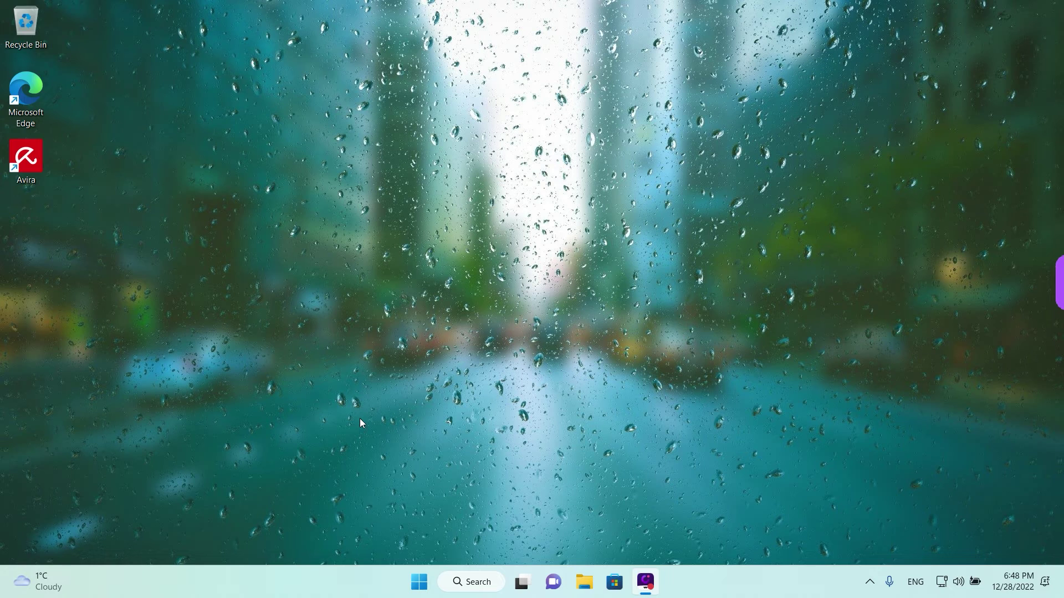
{"action": "key", "text": "super+r"}
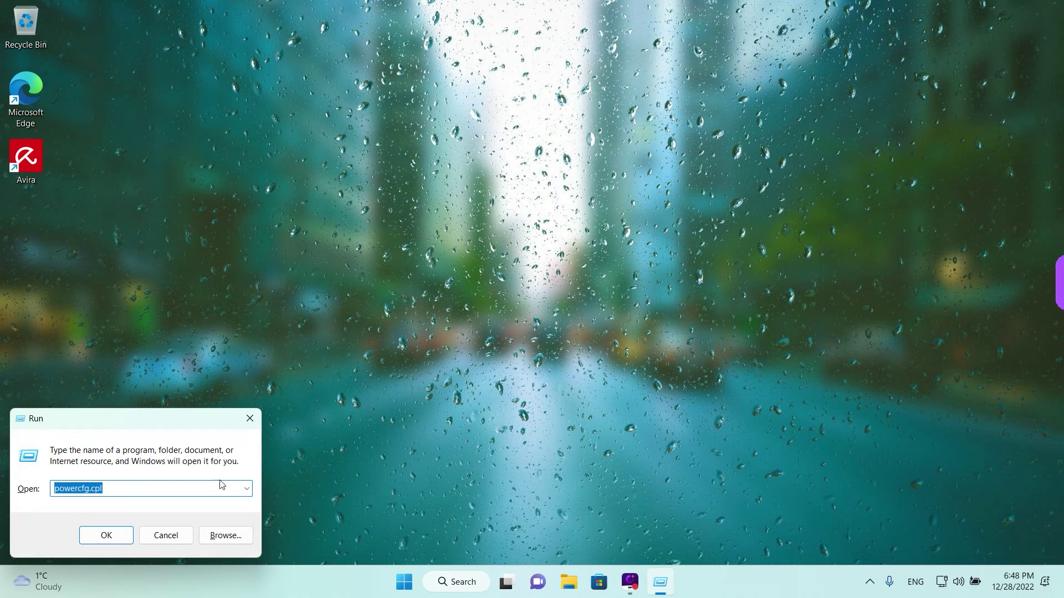
{"action": "left_click", "coordinate": [160, 487]}
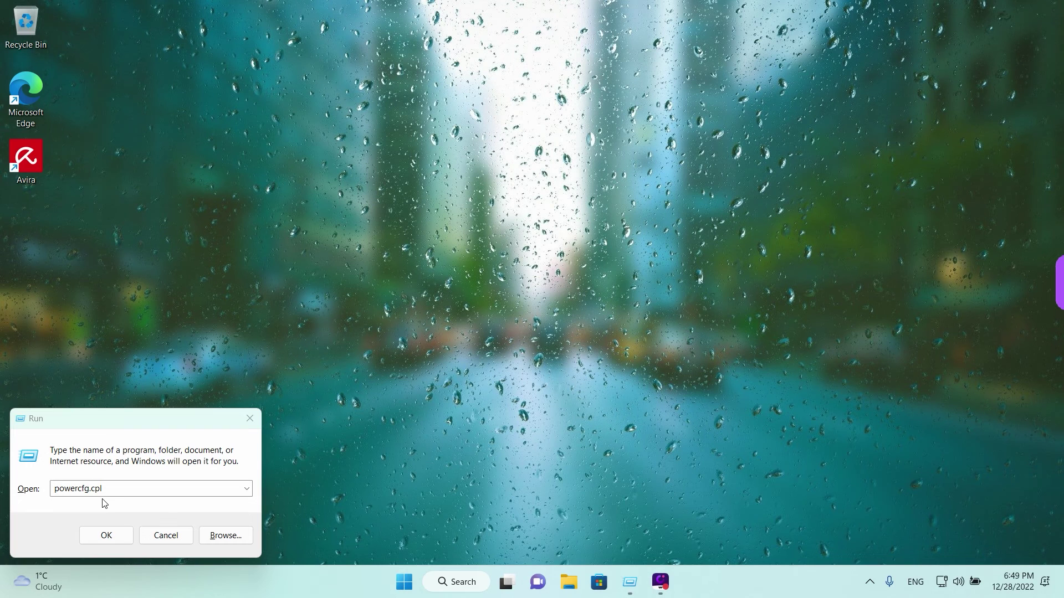
{"action": "left_click", "coordinate": [103, 501]}
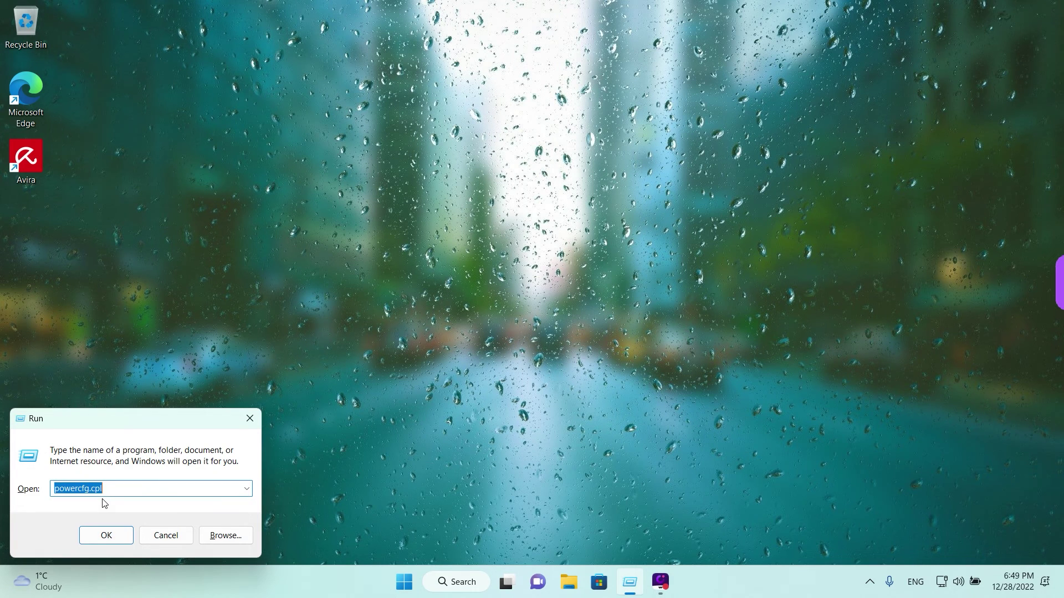
{"action": "left_click", "coordinate": [108, 537]}
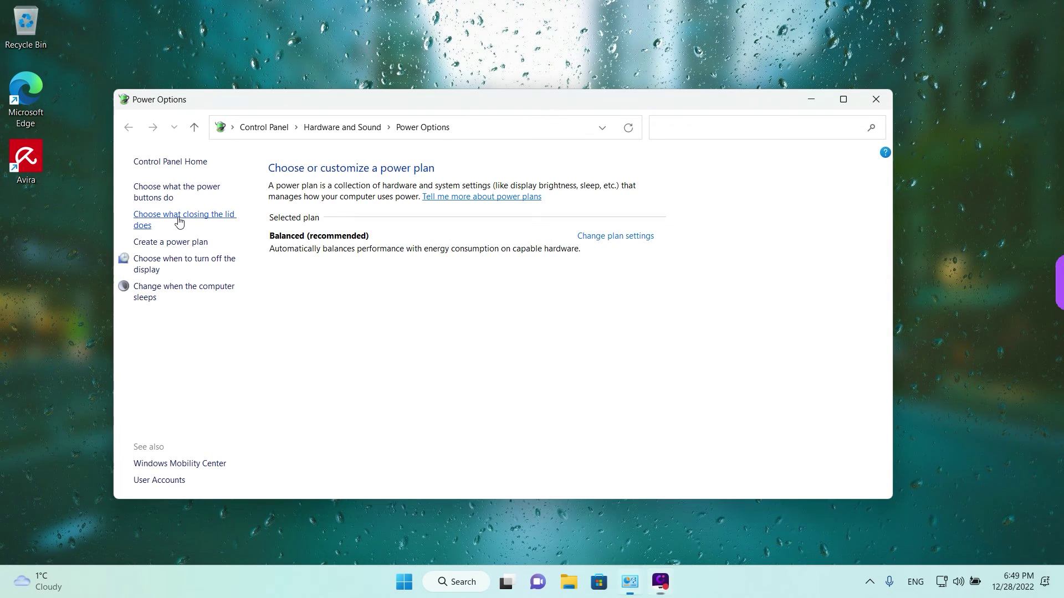
Step: Open the lid-close page, showing Sleep on battery and Do nothing when plugged in
{"action": "left_click", "coordinate": [173, 225]}
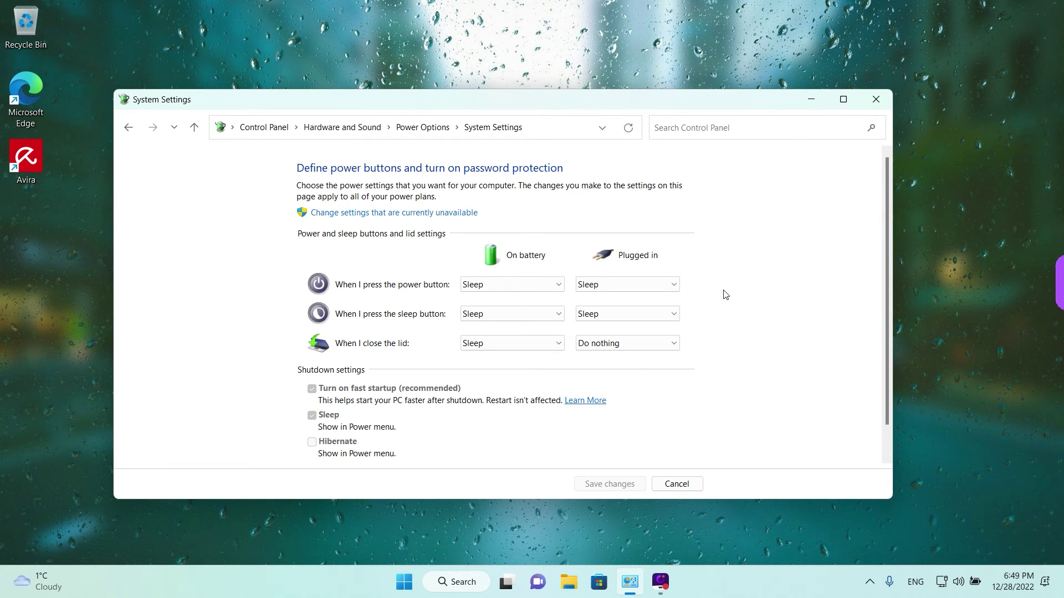
{"action": "left_click_drag", "start_coordinate": [324, 358], "coordinate": [398, 357]}
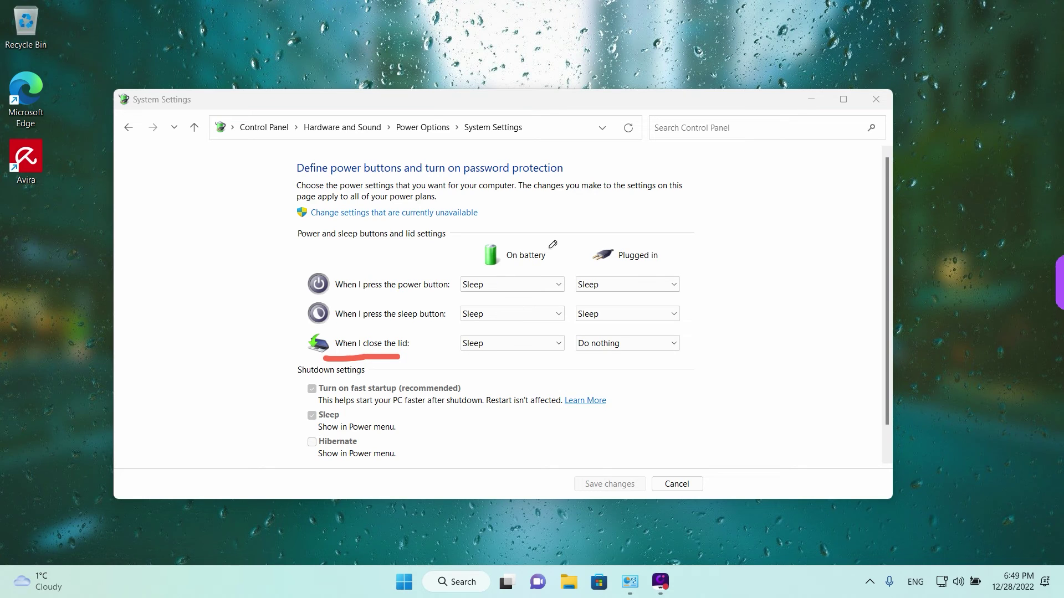
{"action": "left_click_drag", "start_coordinate": [549, 247], "coordinate": [547, 345]}
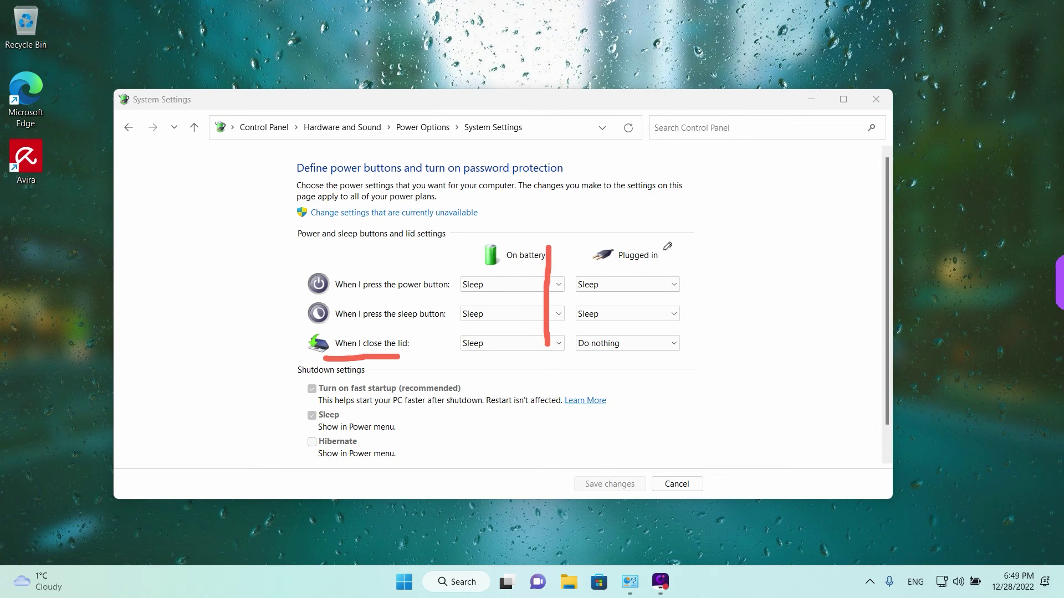
{"action": "left_click_drag", "start_coordinate": [665, 248], "coordinate": [660, 326]}
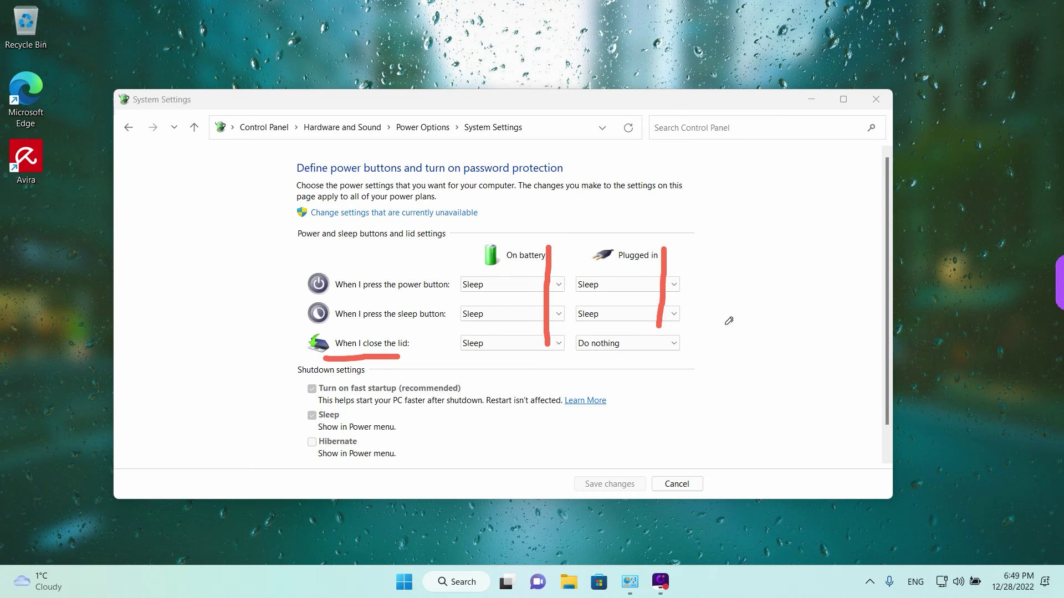
{"action": "key", "text": "Escape"}
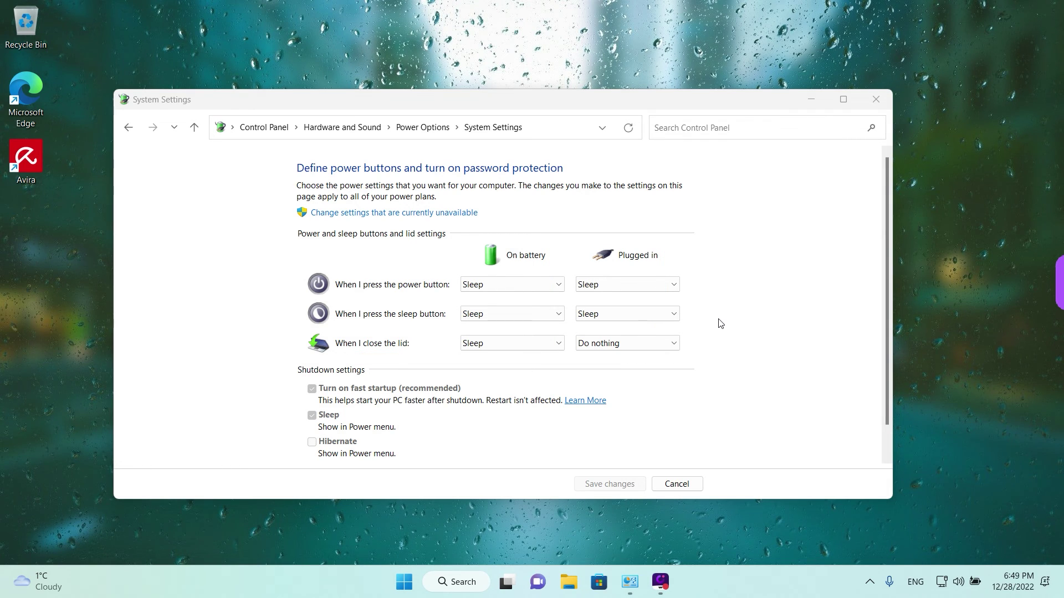
Step: Move the System Settings window up and make it taller to reveal the Lock option
{"action": "left_click_drag", "start_coordinate": [726, 97], "coordinate": [755, 122]}
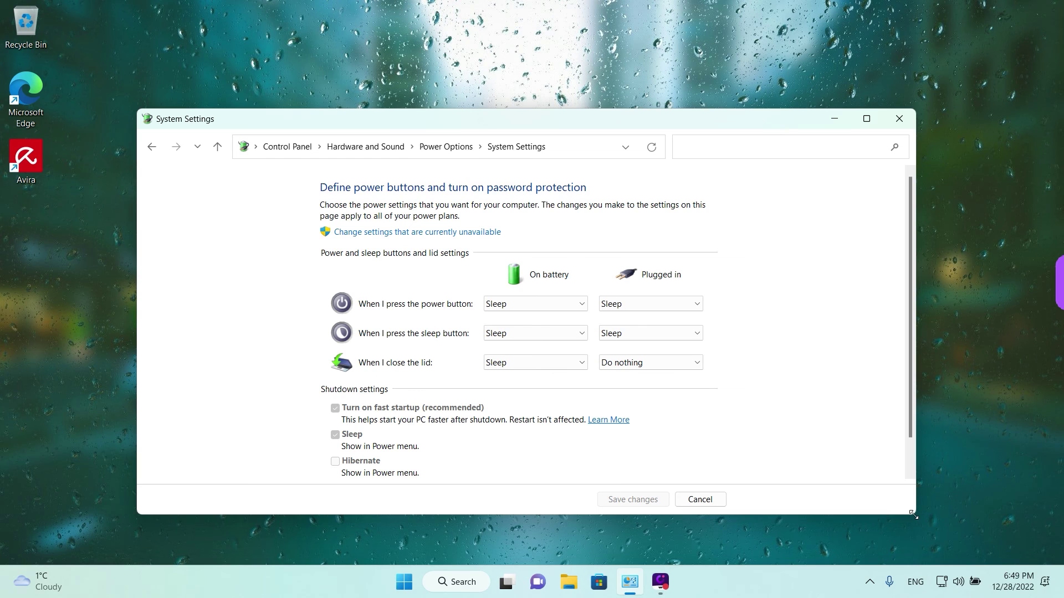
{"action": "left_click_drag", "start_coordinate": [913, 514], "coordinate": [914, 548]}
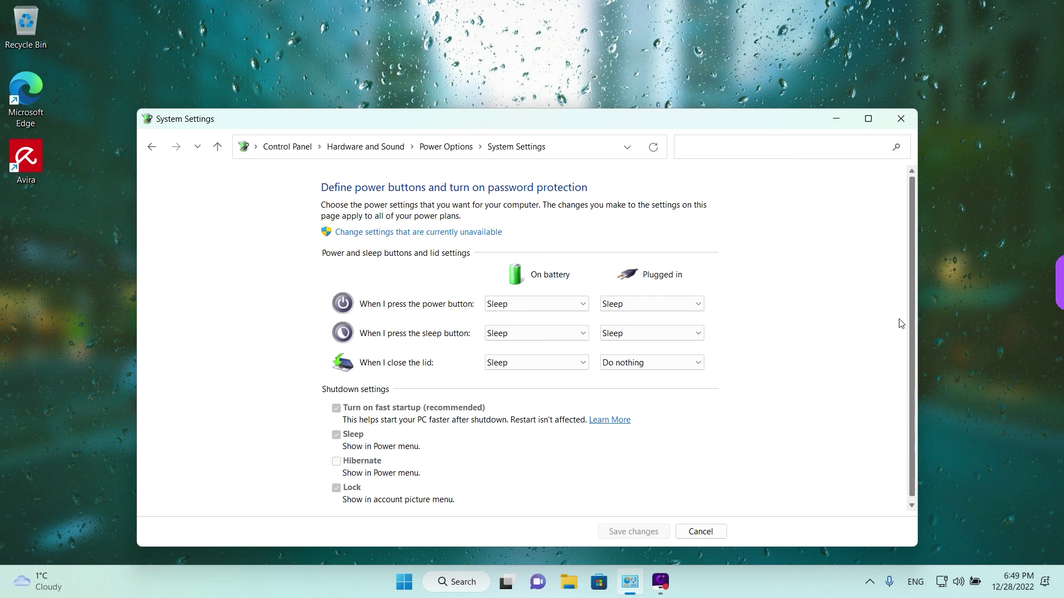
{"action": "left_click_drag", "start_coordinate": [678, 121], "coordinate": [666, 70]}
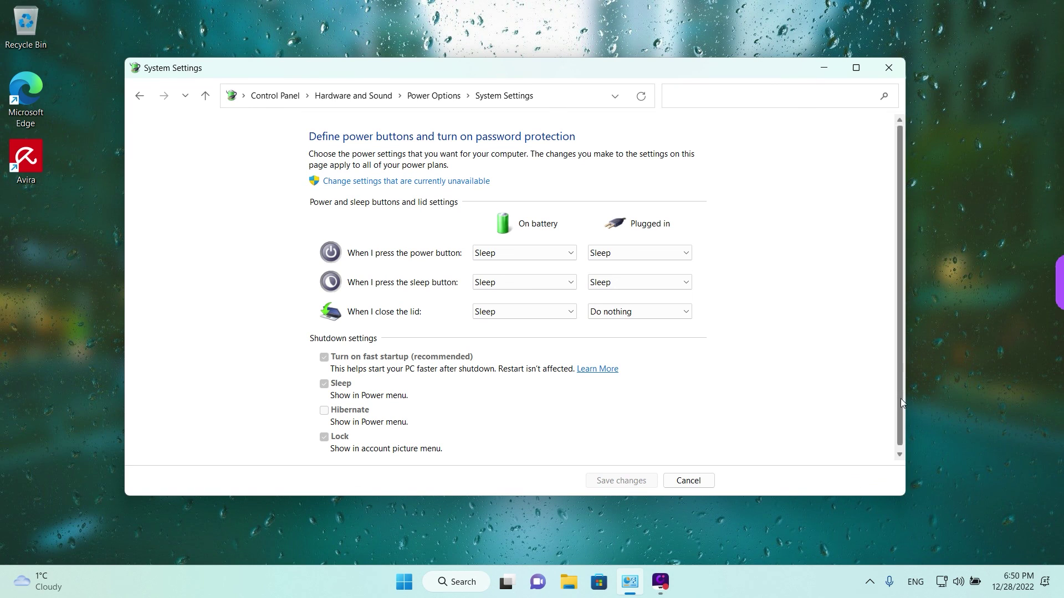
{"action": "left_click_drag", "start_coordinate": [900, 399], "coordinate": [900, 429]}
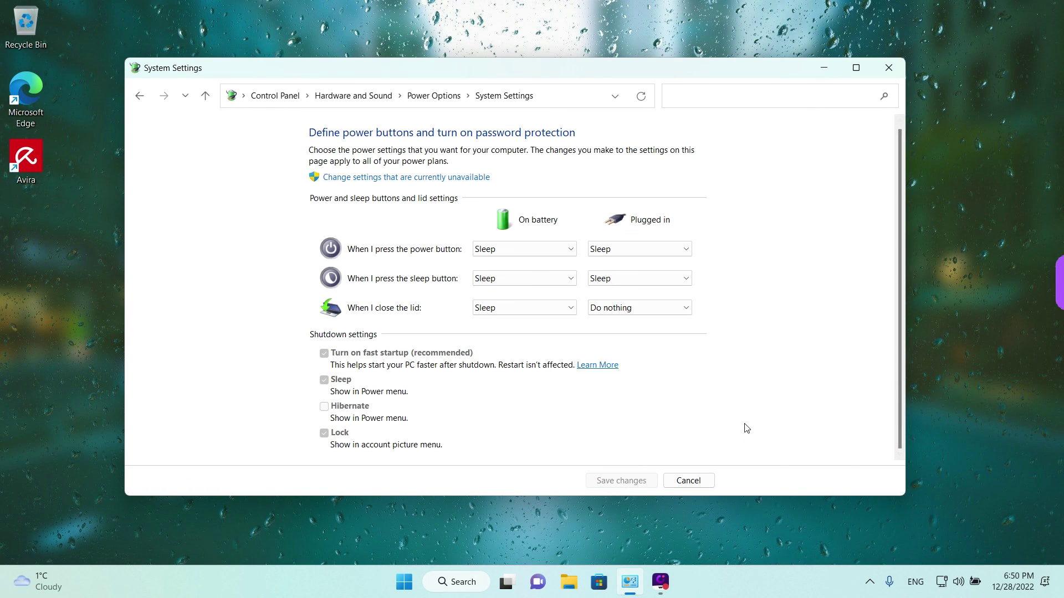